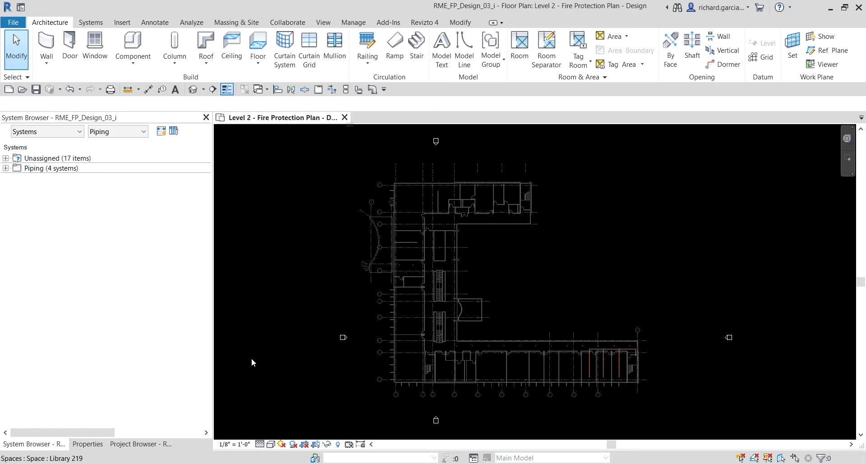
Expand Piping in the System Browser and highlight all pipes of FP Wet_Zone 2.
scroll(615, 360, up, 5)
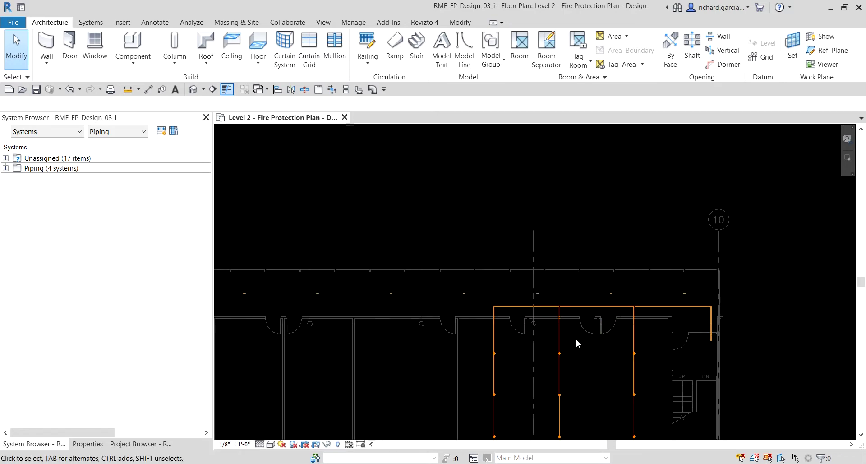
middle_drag(656, 338, 617, 292)
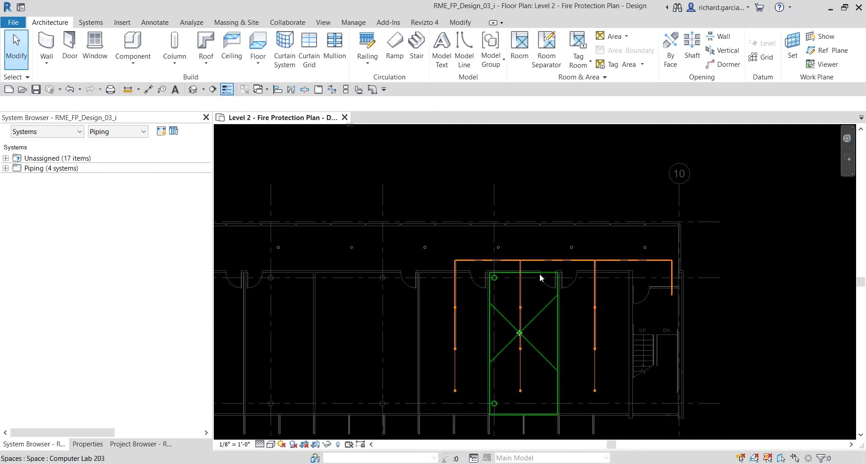
scroll(581, 319, down, 1)
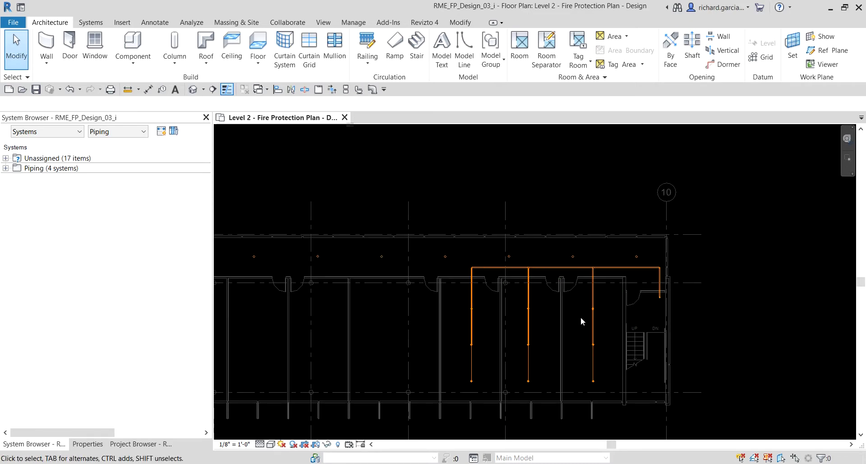
scroll(580, 317, down, 2)
middle_drag(510, 326, 547, 318)
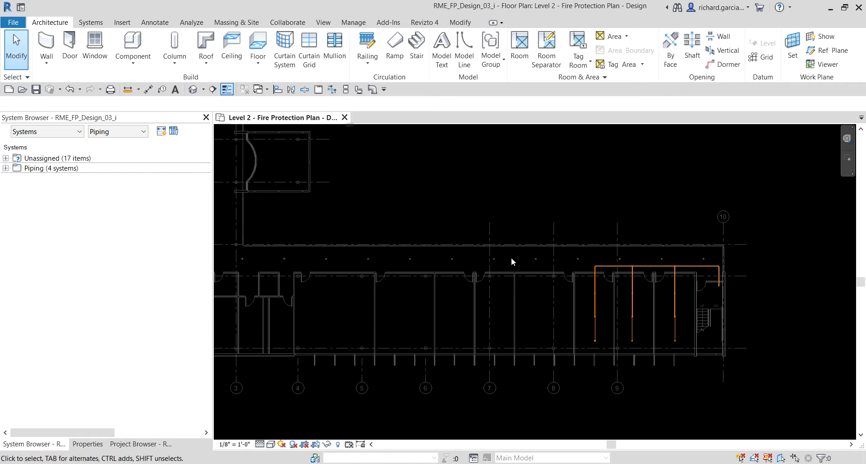
click(5, 169)
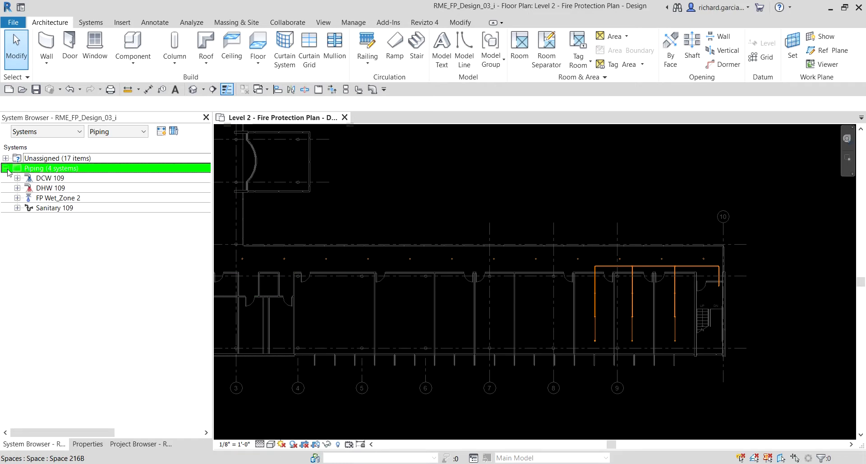
click(52, 201)
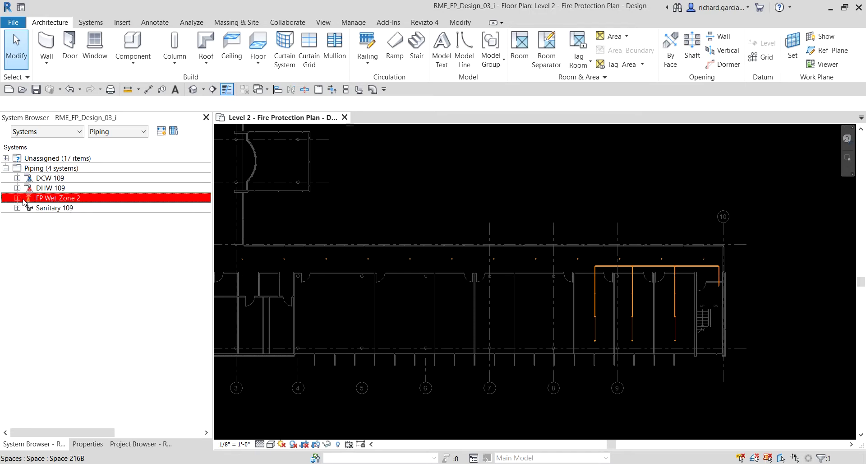
click(18, 198)
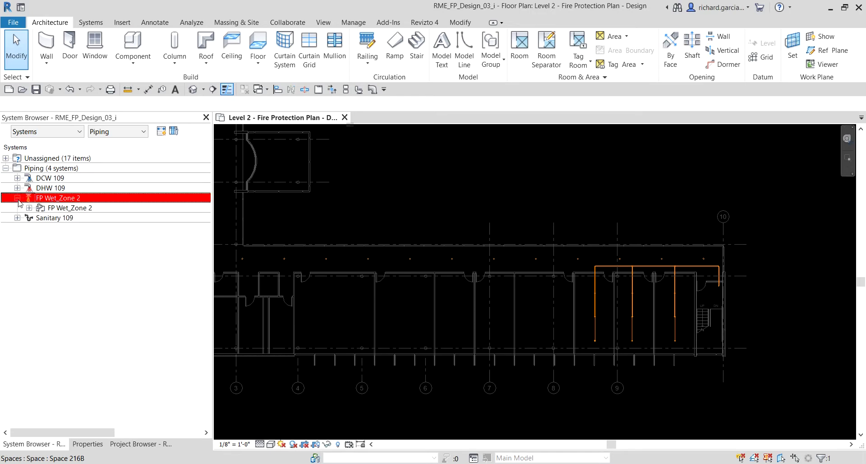
click(60, 208)
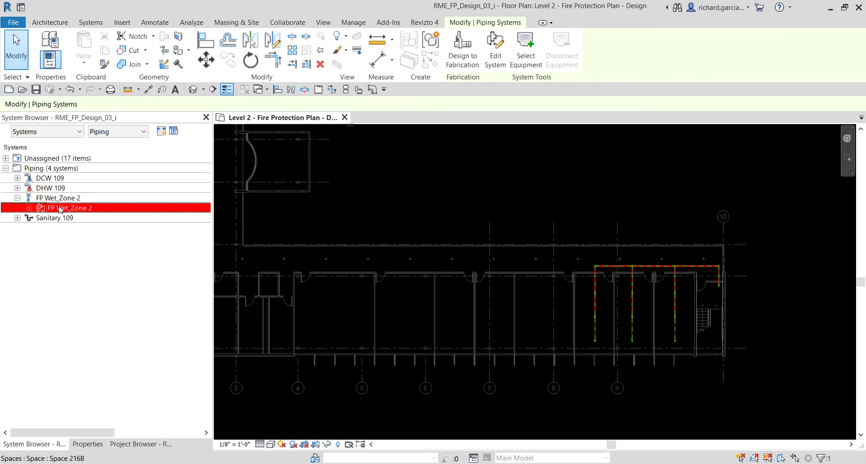
Clear the selection and select a sprinkler on the existing FP Wet_Zone 2 branch.
scroll(734, 284, up, 2)
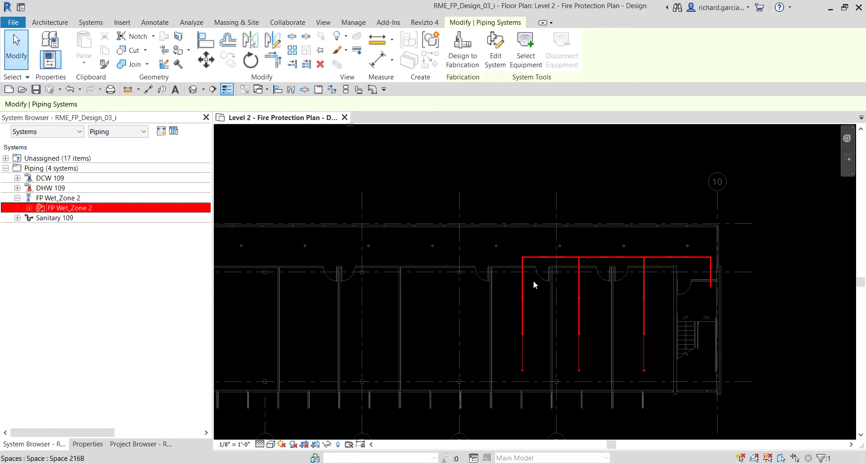
scroll(572, 313, down, 2)
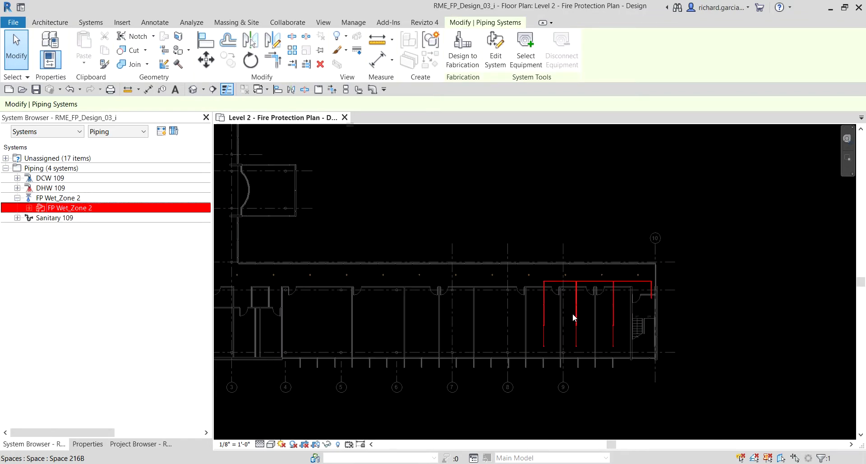
middle_drag(486, 319, 522, 325)
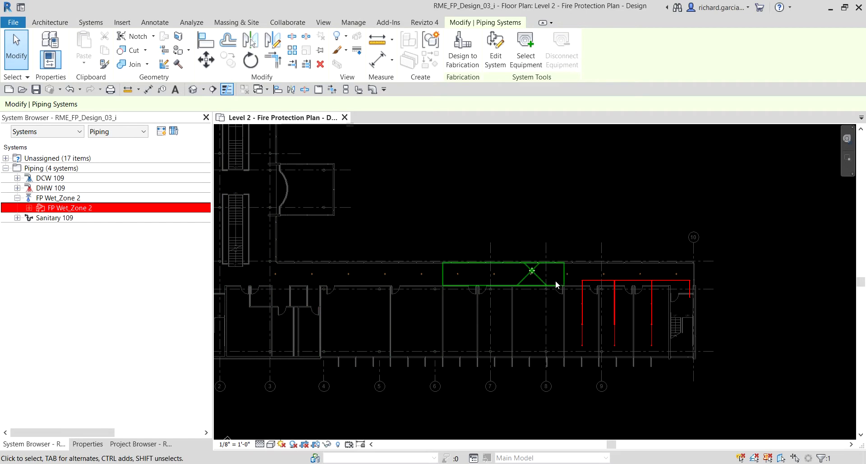
click(798, 283)
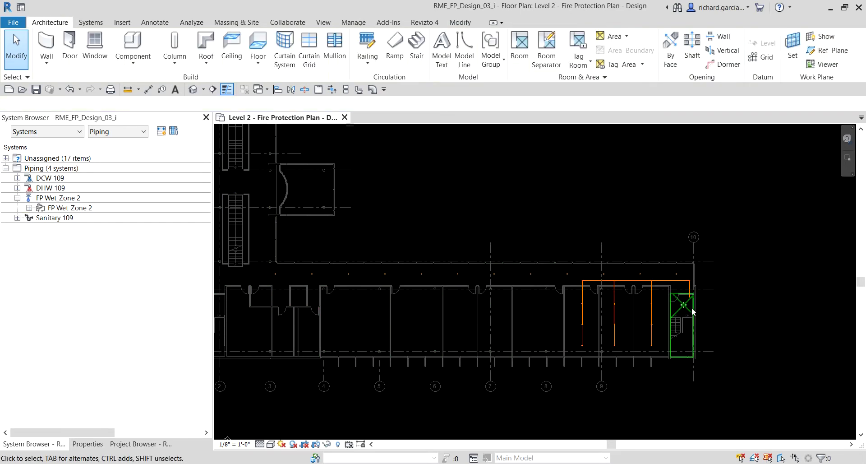
scroll(582, 338, up, 2)
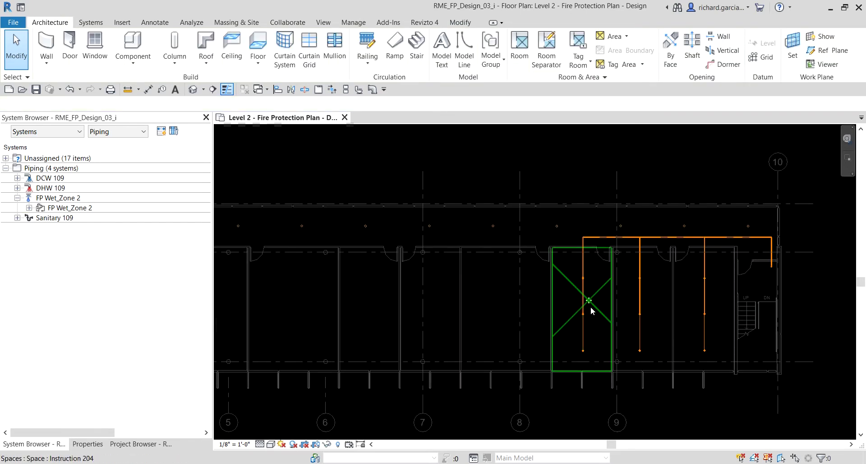
scroll(588, 313, up, 2)
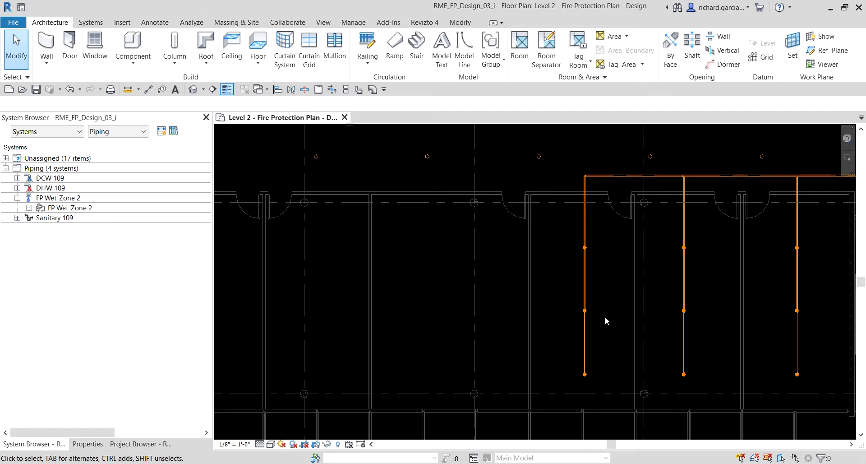
scroll(589, 311, up, 2)
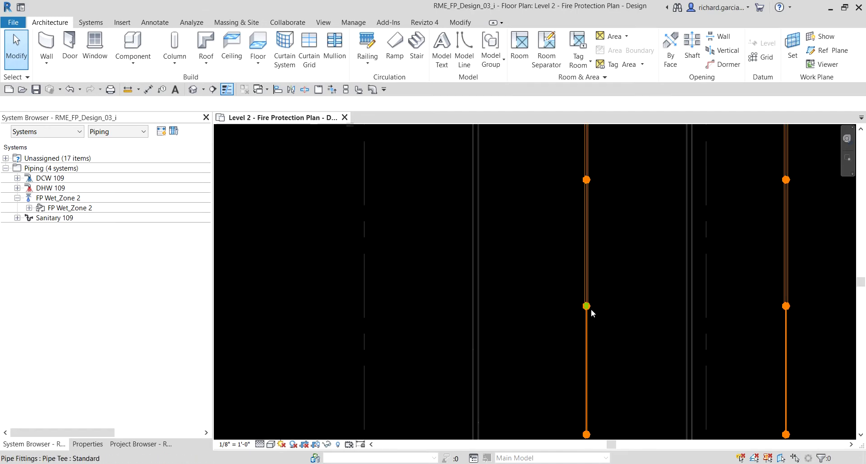
click(594, 311)
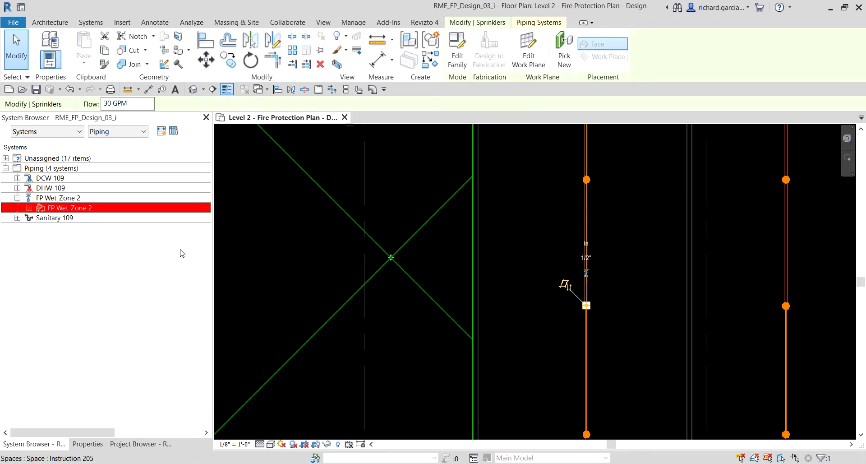
Confirm FP Wet_Zone 2 in the System Selector and enter Edit System mode for it.
click(96, 212)
click(537, 23)
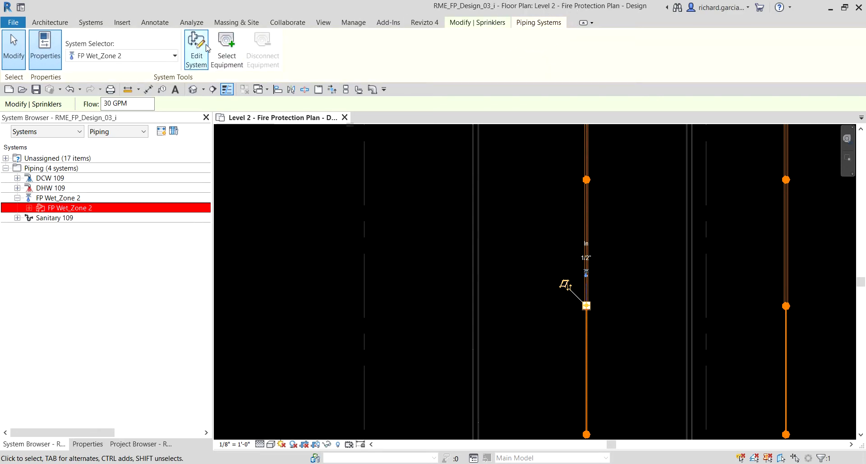
click(116, 60)
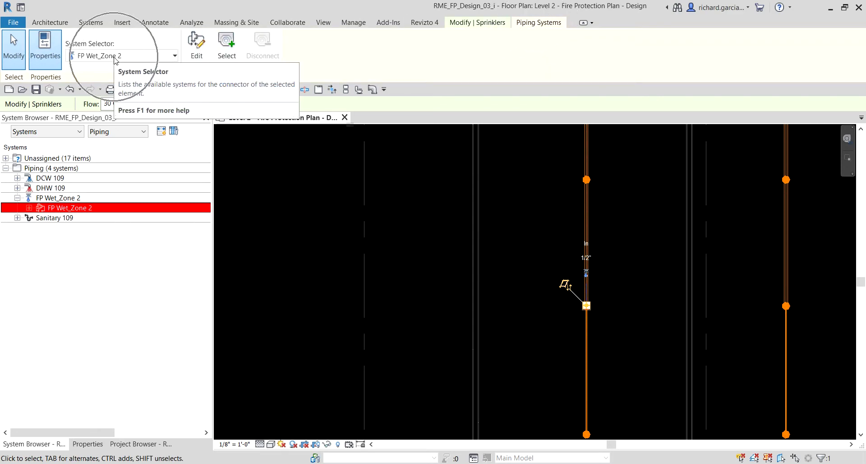
click(199, 47)
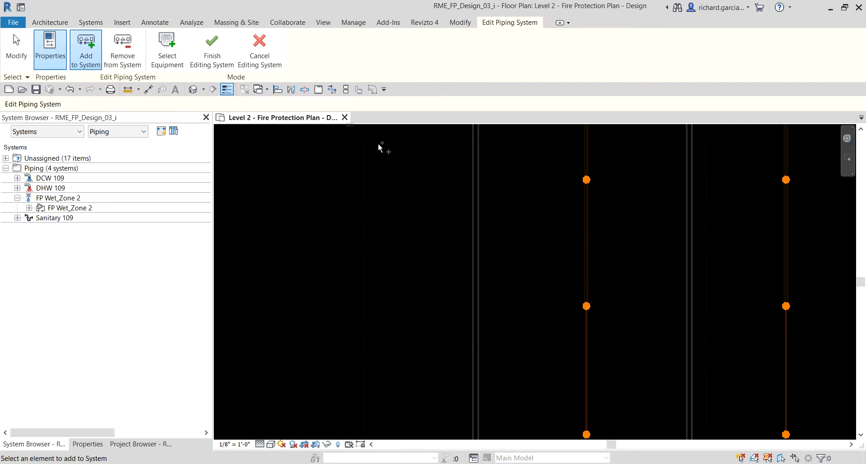
Window-select the corridor sprinklers to add them to FP Wet_Zone 2, then finish editing.
click(84, 68)
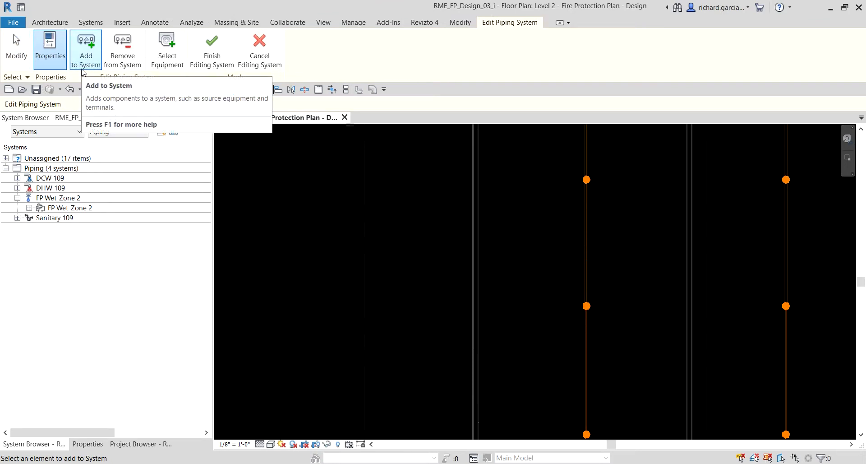
scroll(586, 301, down, 5)
scroll(522, 290, up, 2)
scroll(397, 246, up, 3)
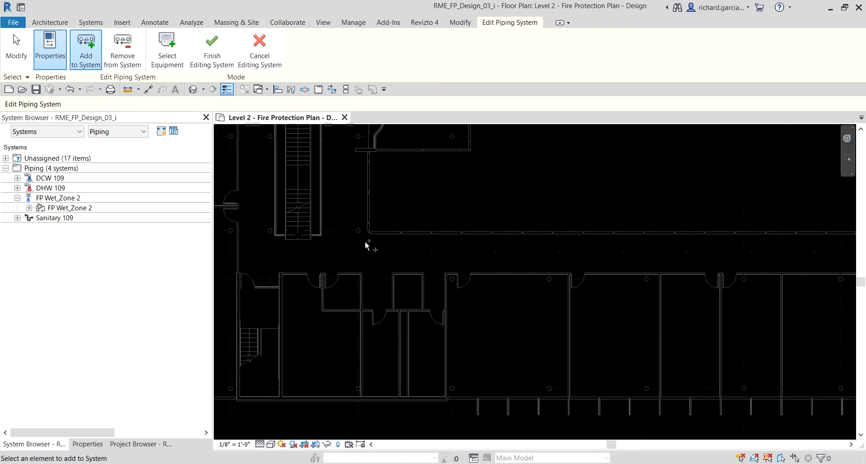
drag(343, 237, 566, 268)
scroll(586, 267, down, 1)
middle_drag(566, 267, 434, 260)
drag(433, 260, 609, 257)
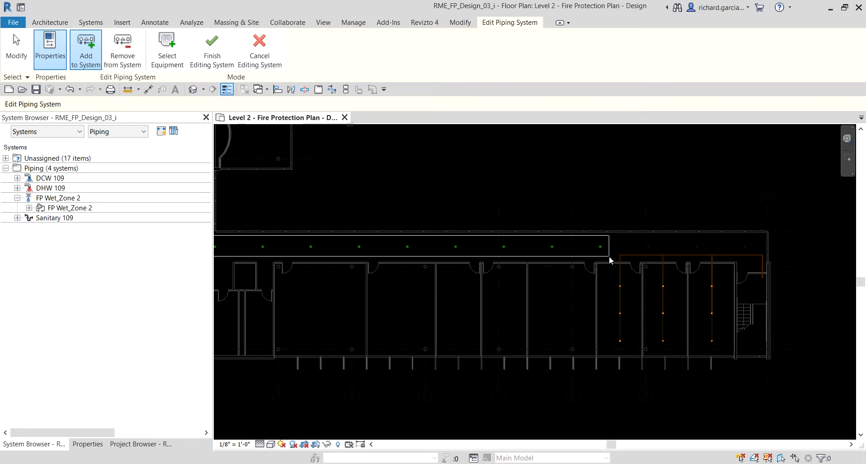
drag(609, 260, 609, 260)
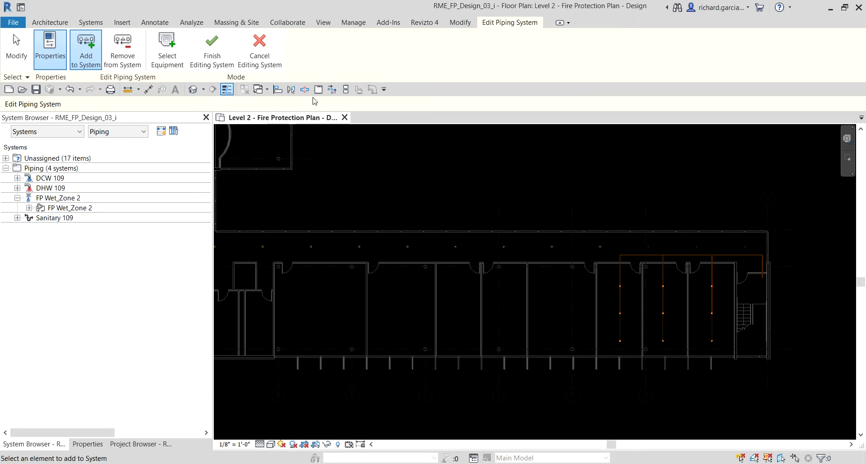
click(212, 47)
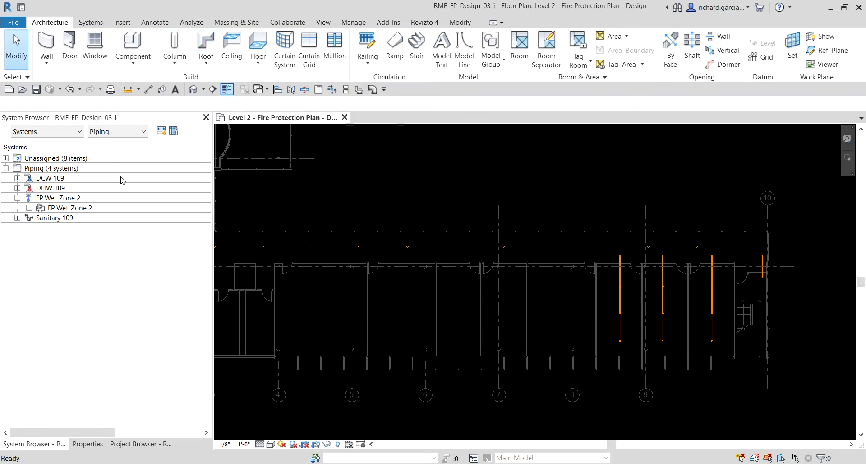
click(72, 218)
Expand FP Wet_Zone 2 and select its upright sprinklers one by one to locate them.
click(29, 208)
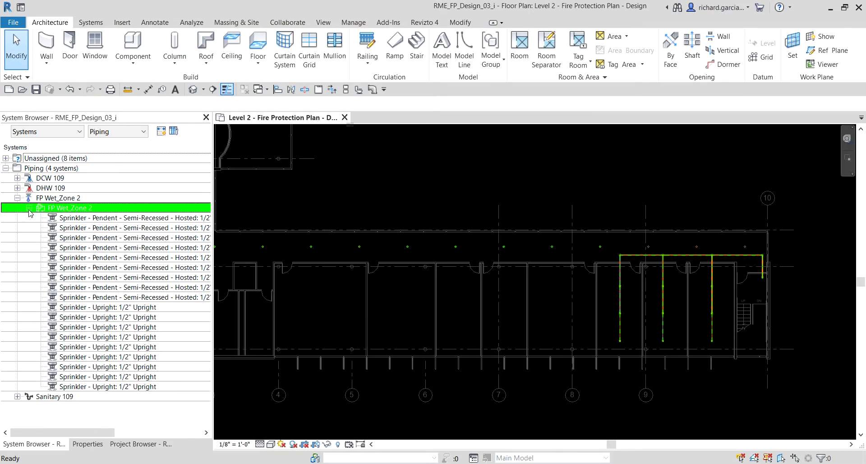
click(130, 318)
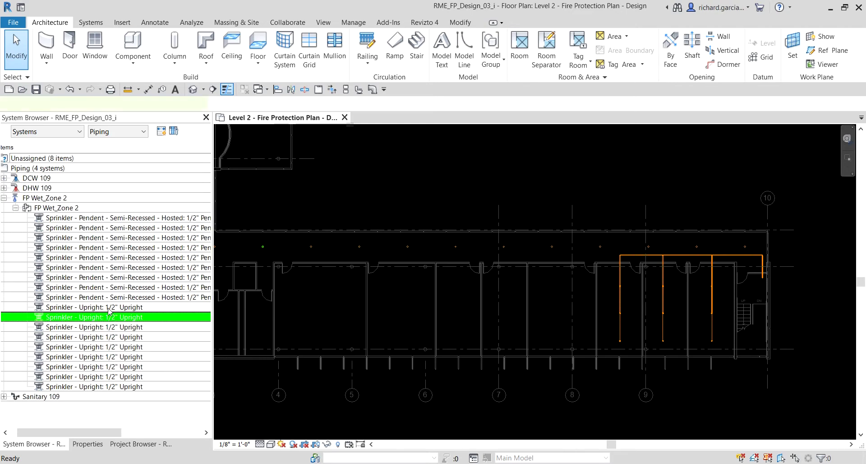
click(122, 337)
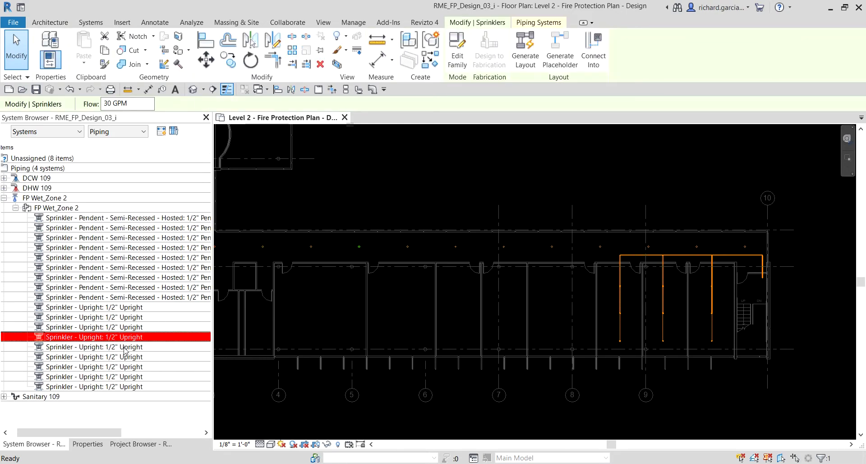
click(135, 346)
scroll(402, 250, up, 5)
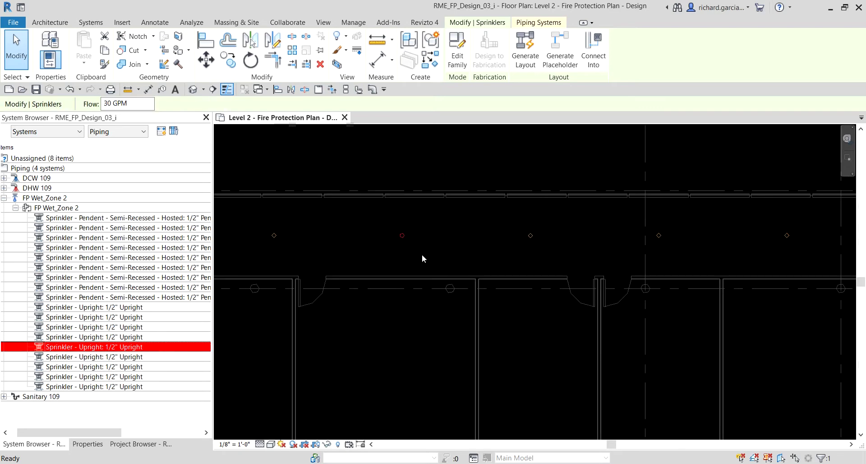
click(133, 360)
click(642, 221)
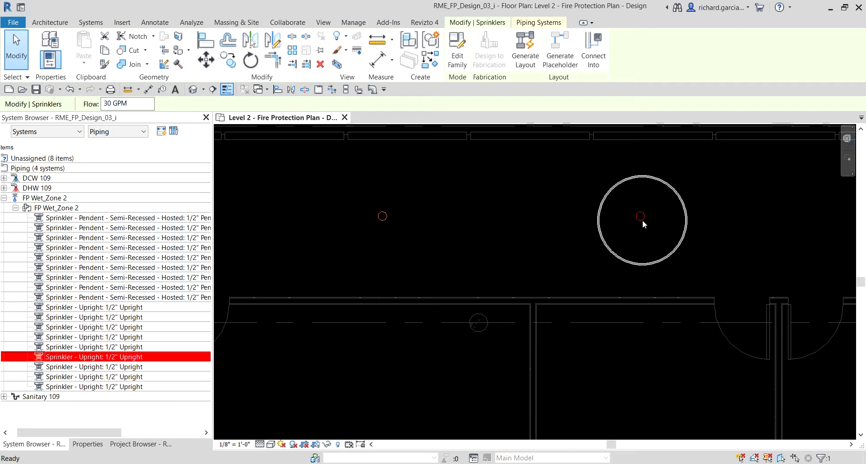
scroll(559, 225, down, 5)
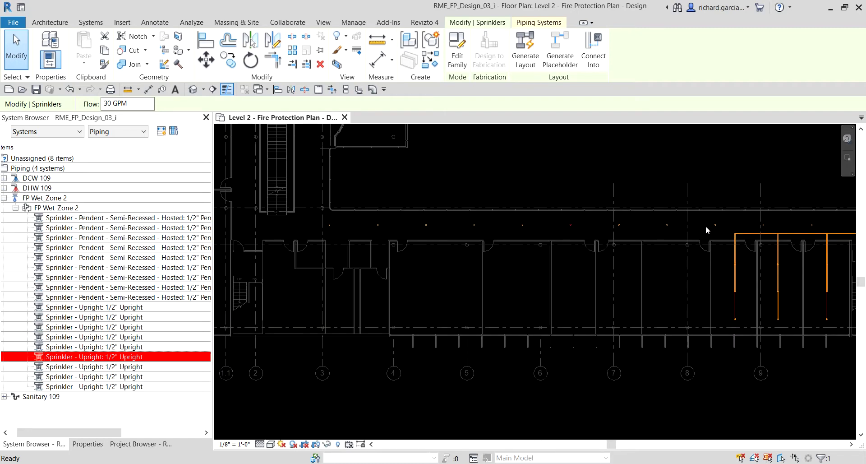
scroll(709, 226, down, 2)
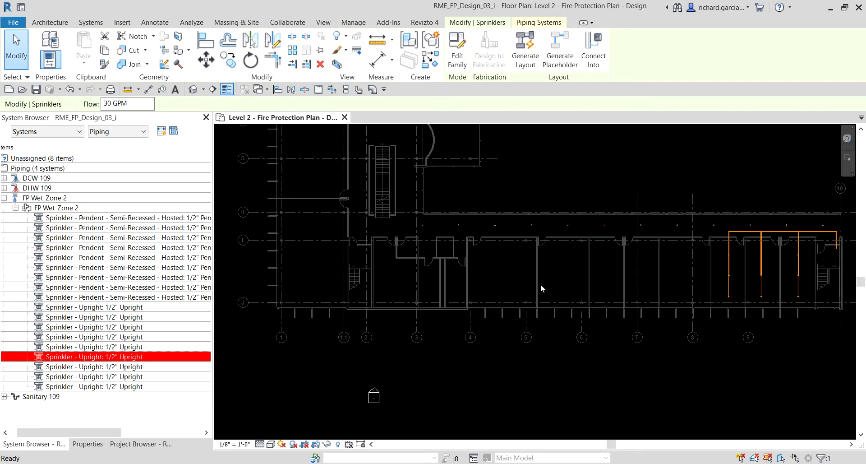
Highlight the whole FP Wet_Zone 2 system, then clear the selection and zoom toward the elbow.
click(53, 208)
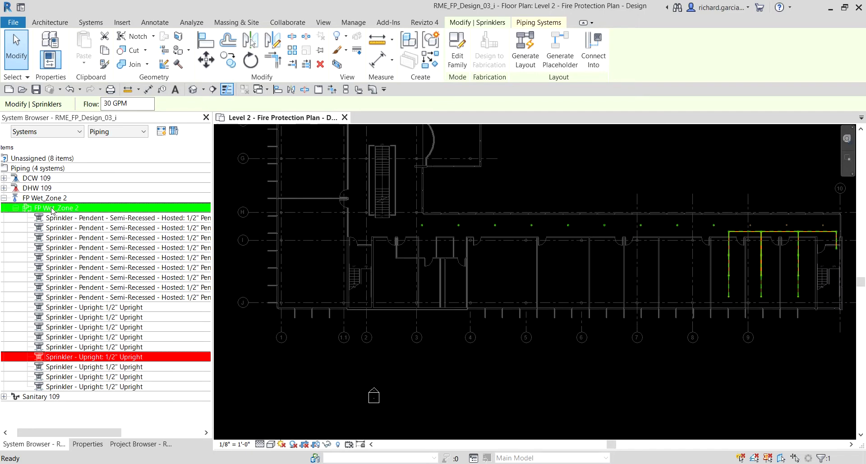
click(732, 372)
scroll(748, 217, up, 8)
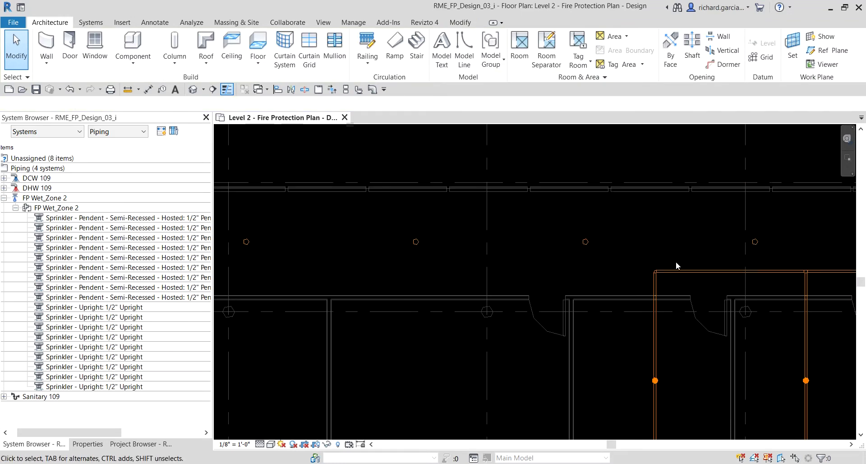
scroll(658, 286, down, 2)
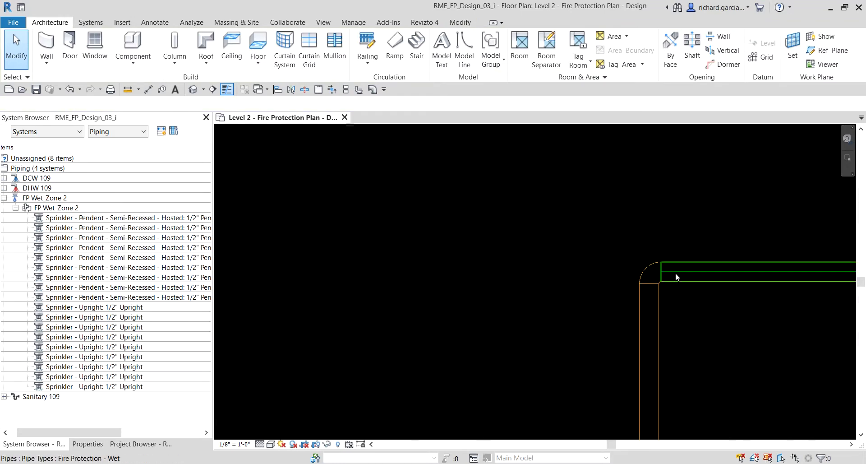
middle_drag(651, 282, 732, 272)
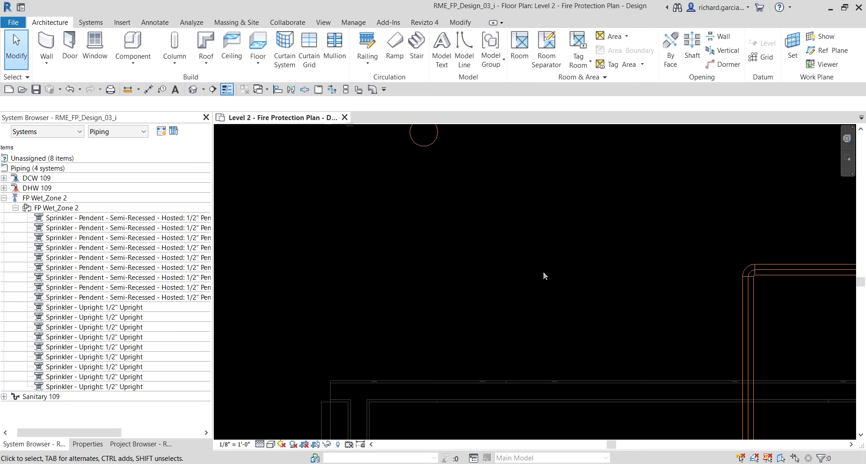
Convert the elbow at the main's corner into a pipe tee.
scroll(781, 269, up, 4)
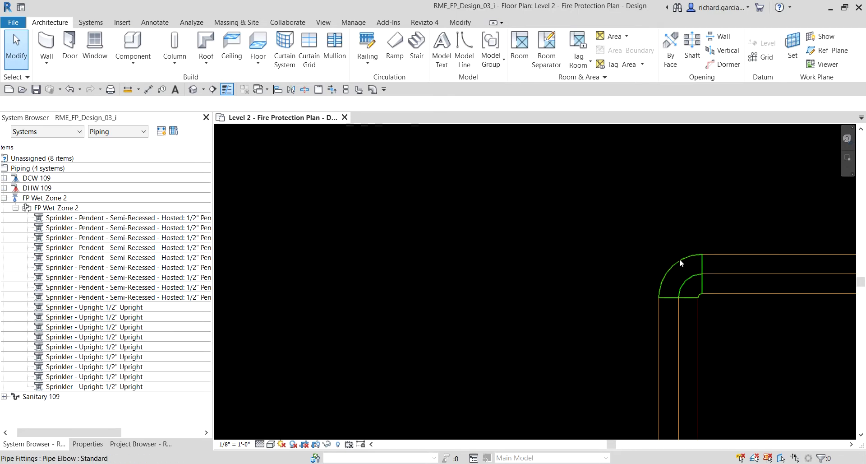
click(679, 259)
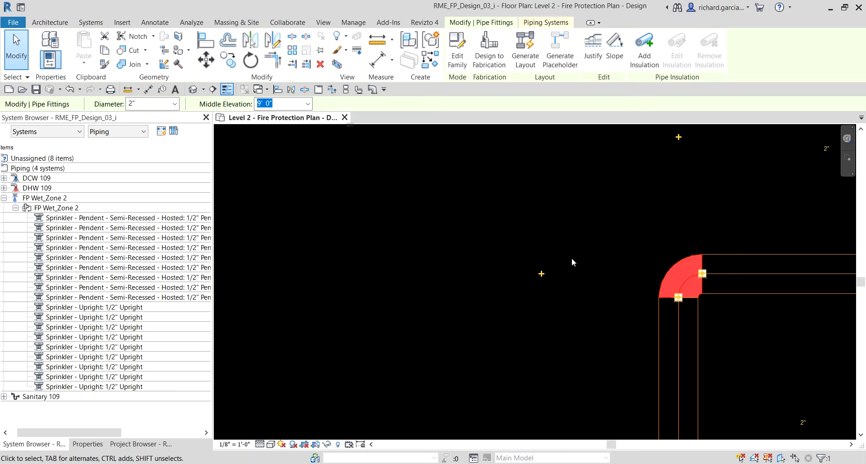
key(ctrl)
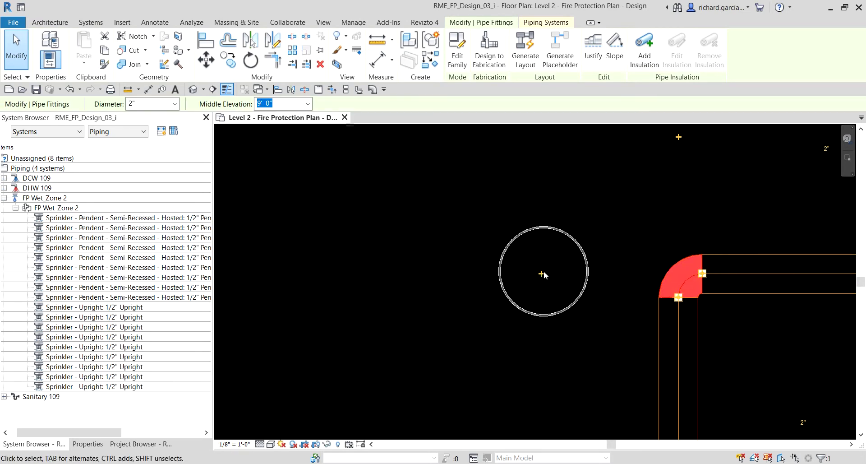
click(543, 271)
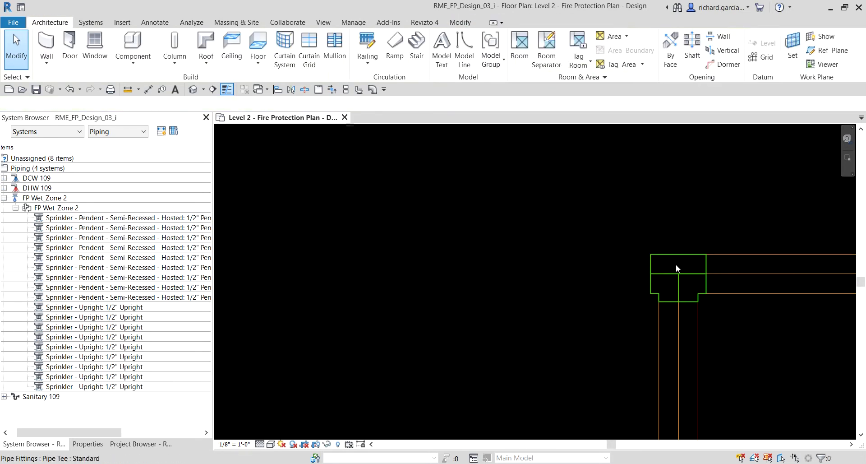
Select the unconnected upright sprinkler in the corridor west of the piping.
scroll(481, 272, down, 5)
middle_drag(464, 283, 604, 286)
scroll(504, 288, down, 3)
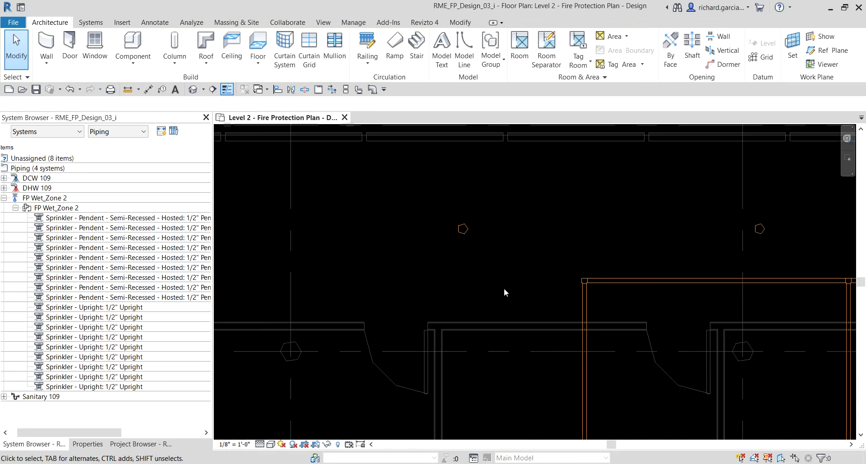
click(462, 236)
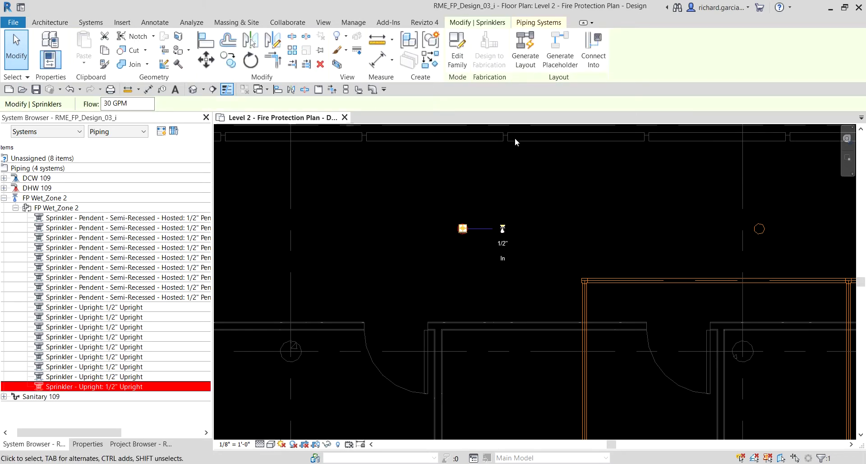
Start Generate Layout for the sprinkler and step through the layout solutions to the last one.
click(524, 54)
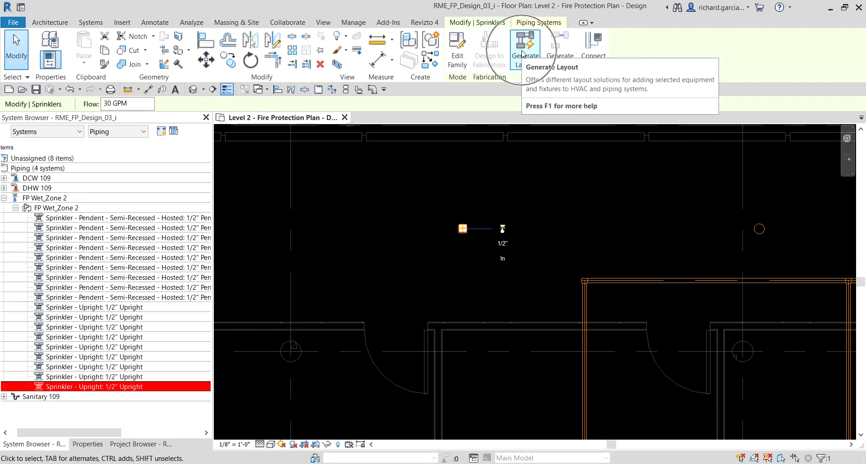
scroll(524, 198, down, 5)
scroll(523, 199, down, 2)
middle_drag(450, 232, 559, 240)
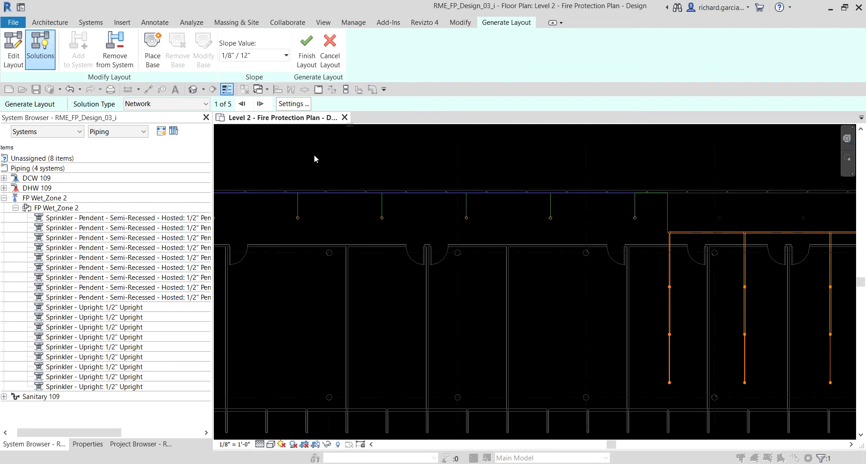
click(150, 105)
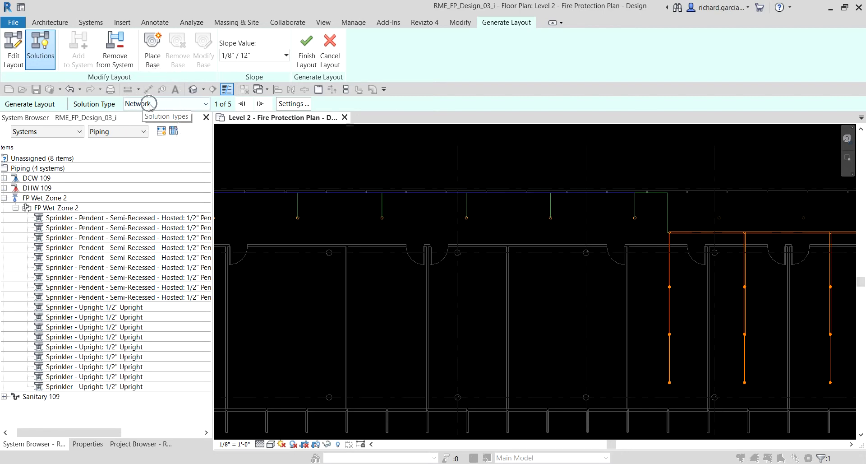
click(260, 104)
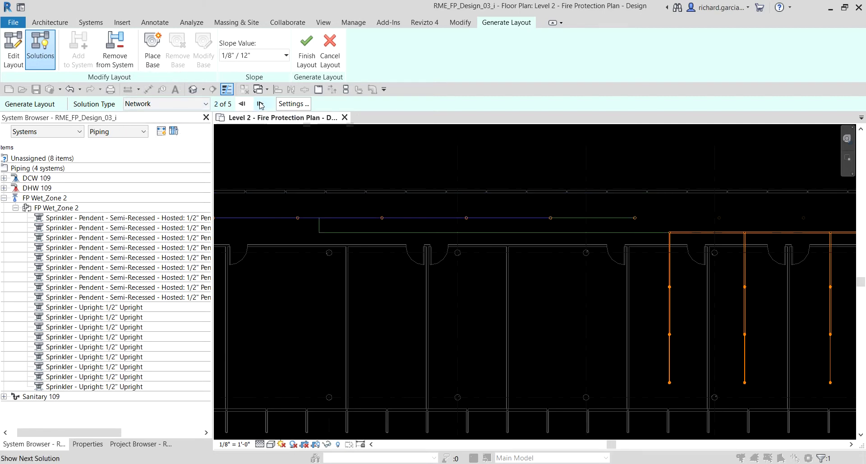
click(260, 104)
click(261, 104)
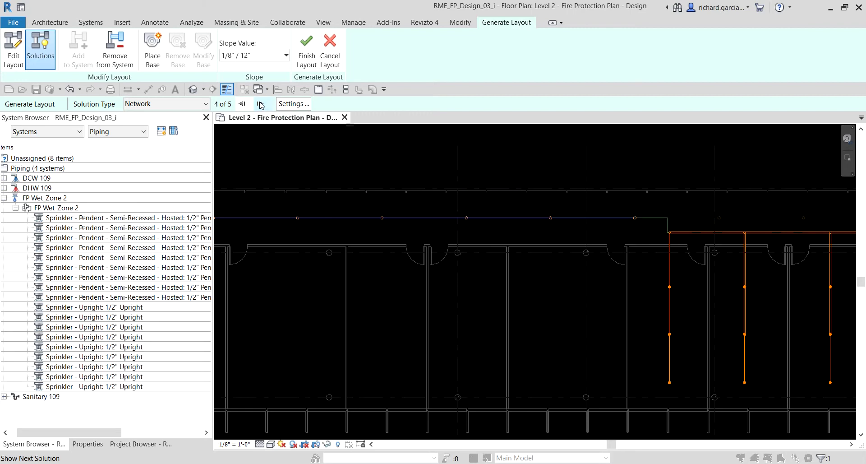
click(260, 104)
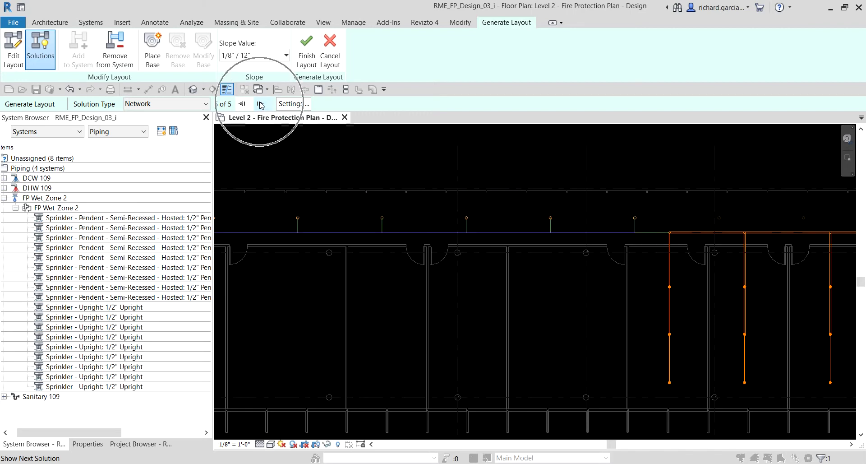
Set the pipe slope to 0" / 12" and finish the layout.
scroll(531, 231, down, 5)
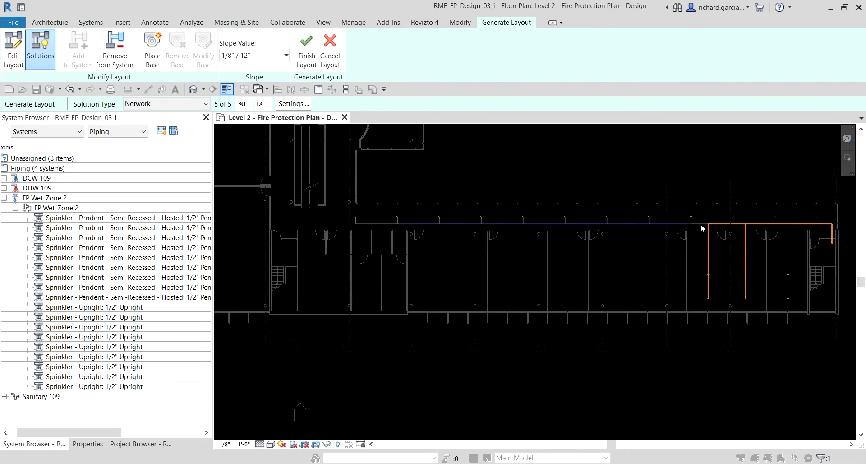
scroll(625, 225, up, 2)
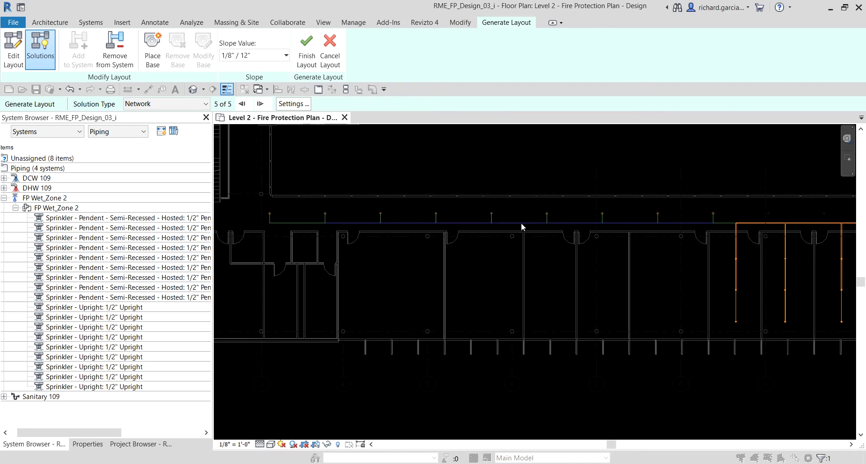
click(304, 223)
middle_drag(653, 223, 567, 223)
click(270, 56)
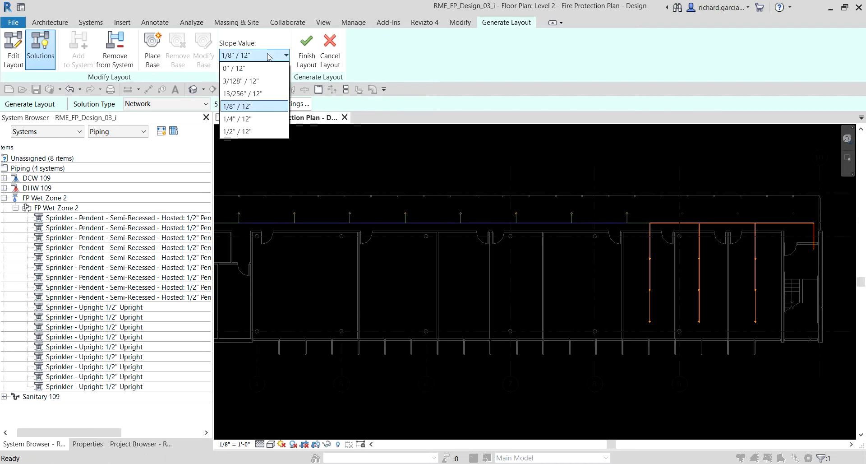
click(245, 68)
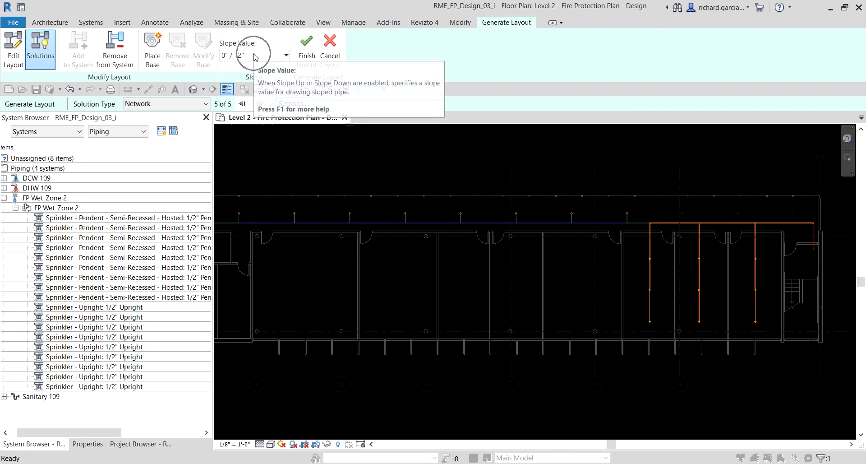
click(308, 48)
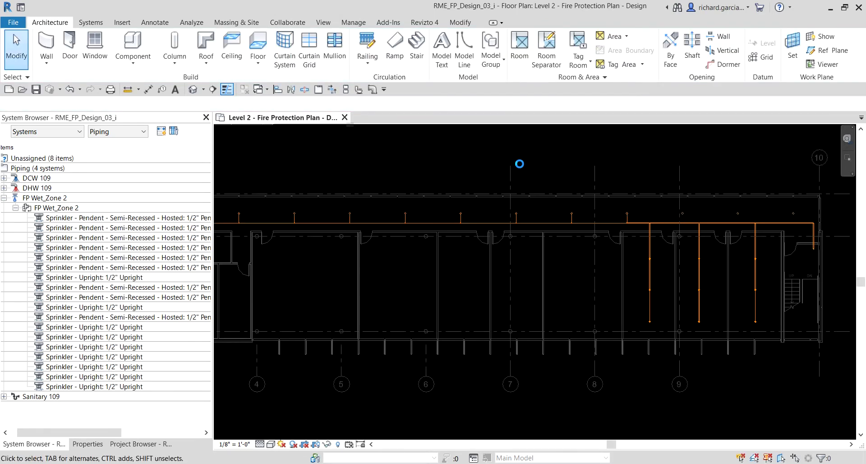
Review the new corridor piping in plan, then open the 3D Fire Protection view from the Project Browser.
middle_drag(462, 235, 559, 229)
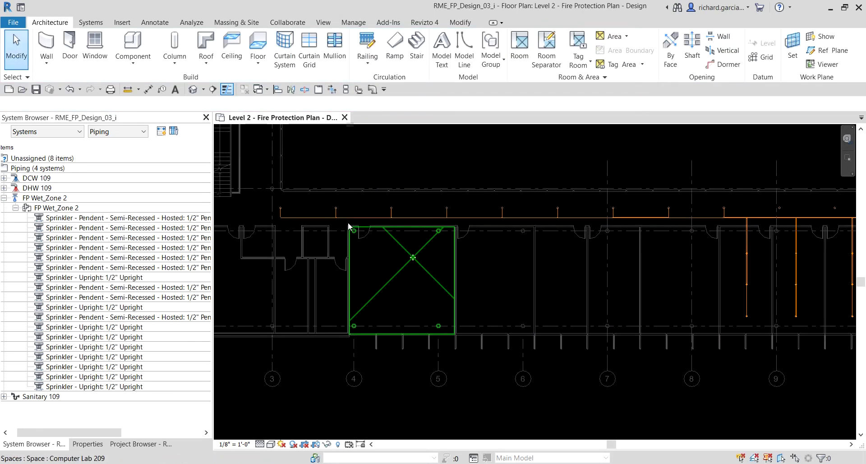
scroll(263, 213, up, 4)
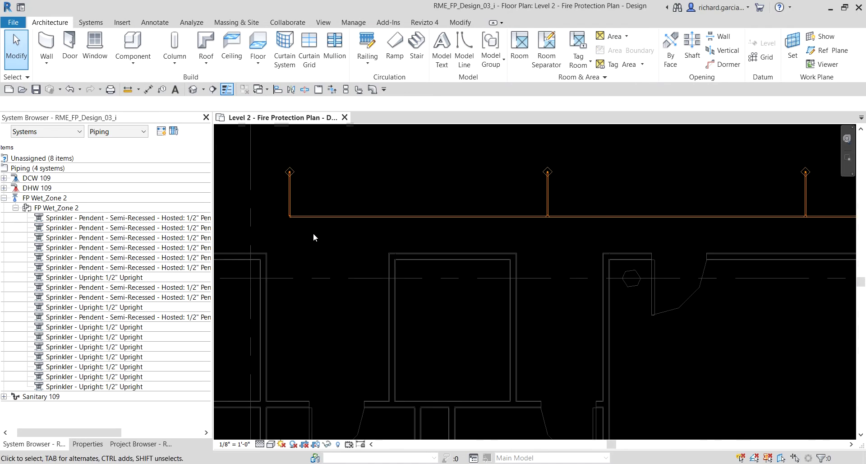
scroll(371, 217, down, 3)
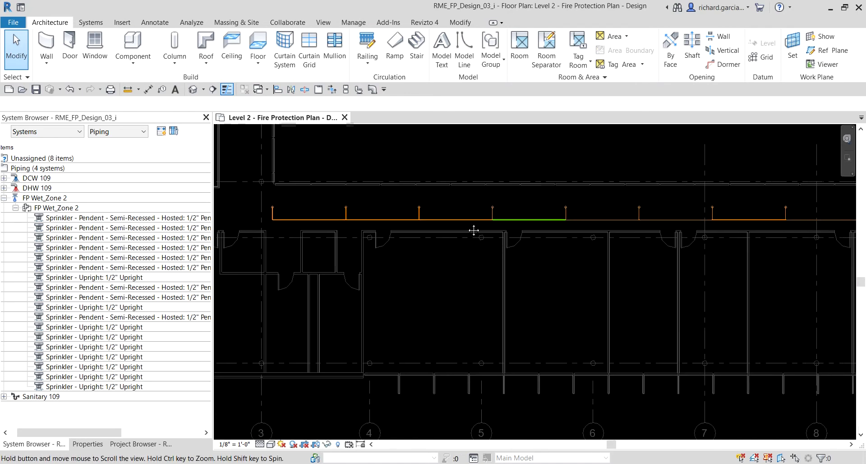
middle_drag(571, 220, 323, 218)
scroll(641, 208, up, 2)
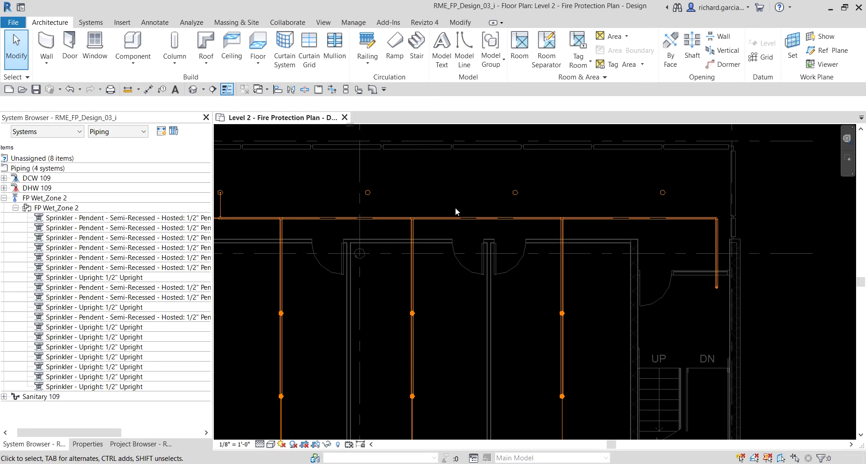
click(140, 444)
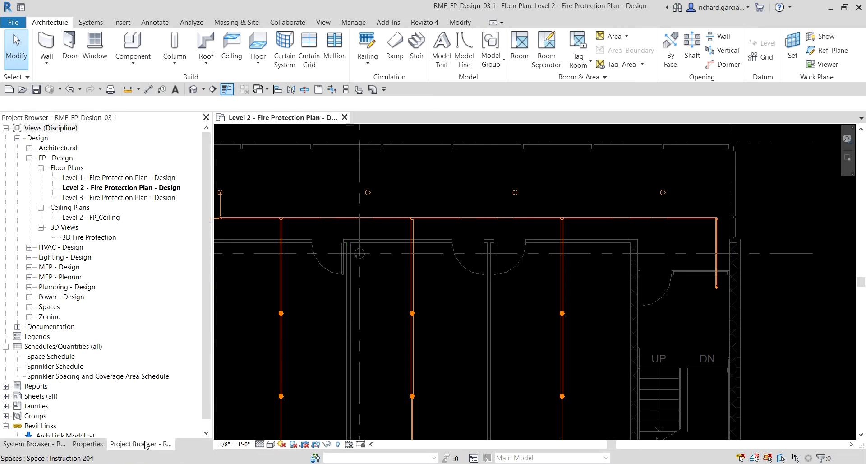
double_click(91, 241)
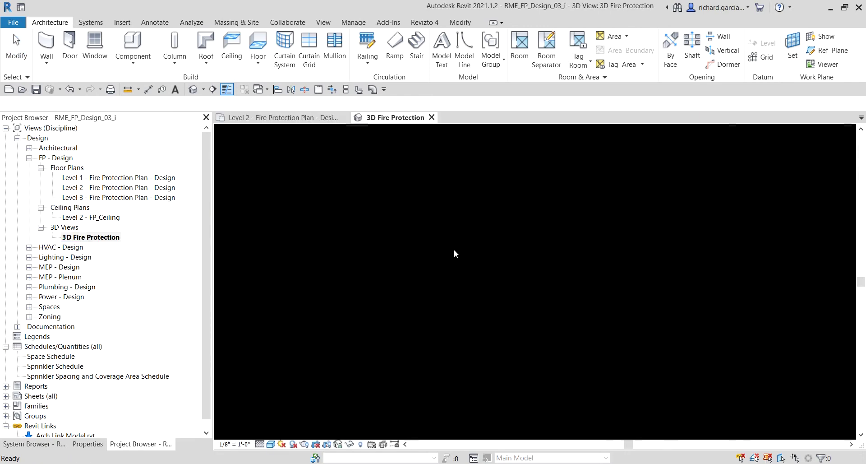
In 3D, connect the first loose upright sprinkler into the main pipe with Connect Into.
click(562, 355)
scroll(571, 379, up, 3)
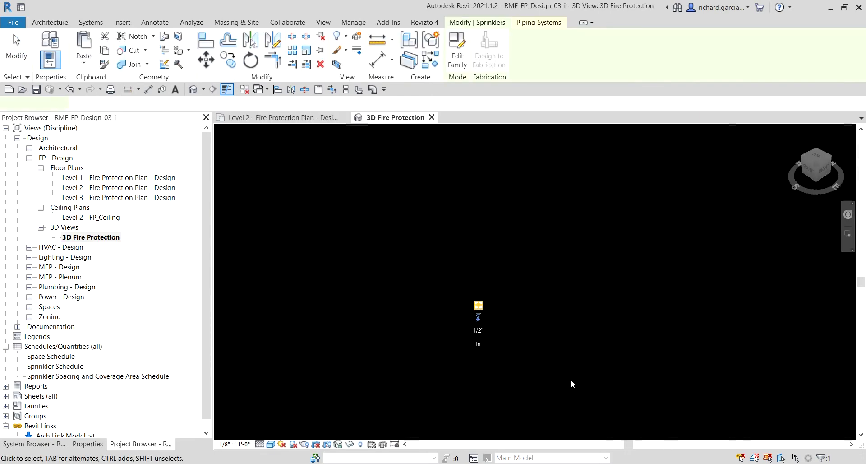
click(641, 313)
middle_drag(641, 311, 513, 273)
scroll(553, 259, up, 2)
scroll(553, 259, up, 3)
scroll(513, 273, down, 2)
scroll(400, 207, up, 4)
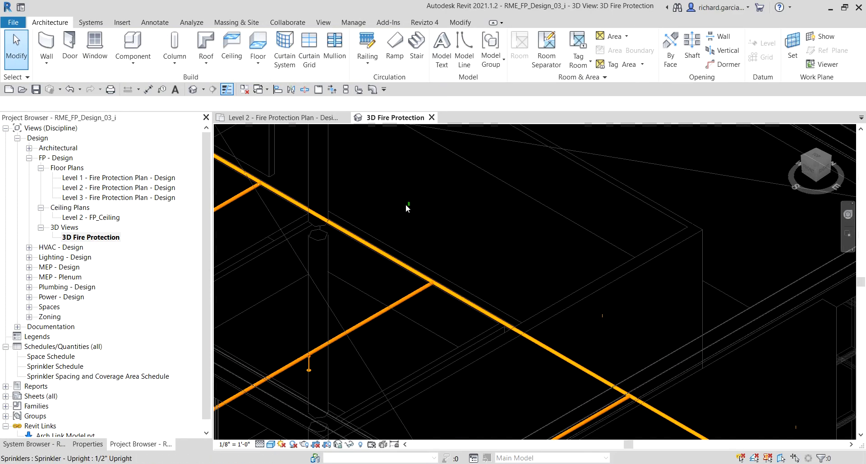
click(408, 206)
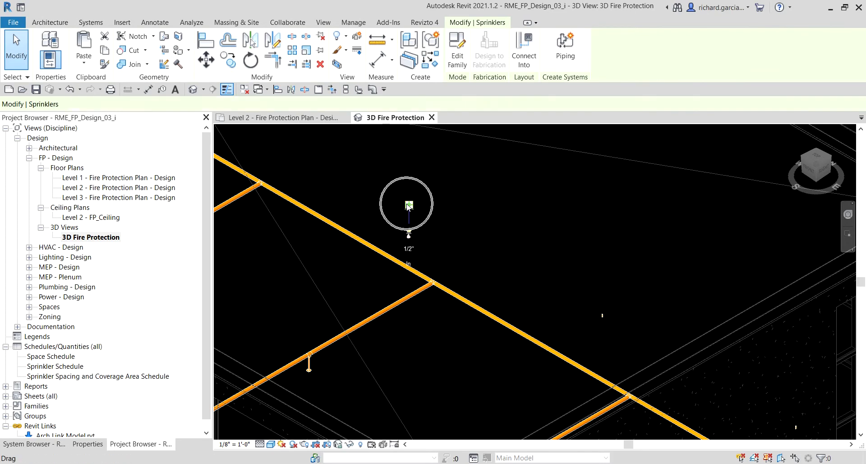
click(518, 51)
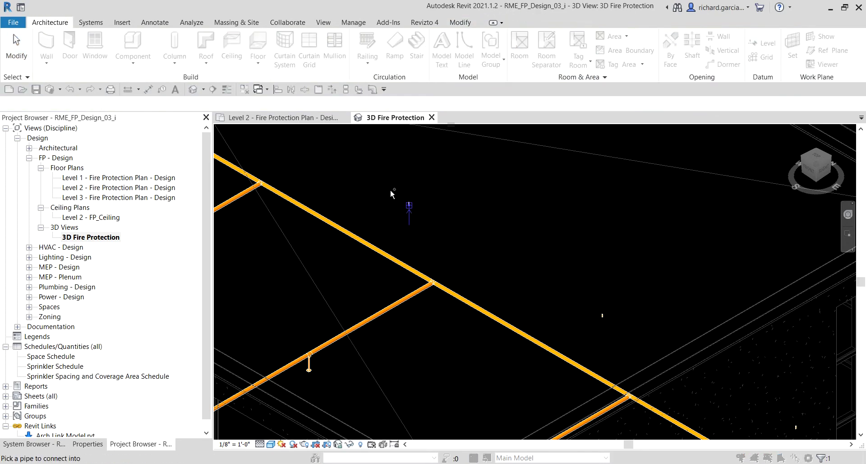
click(372, 248)
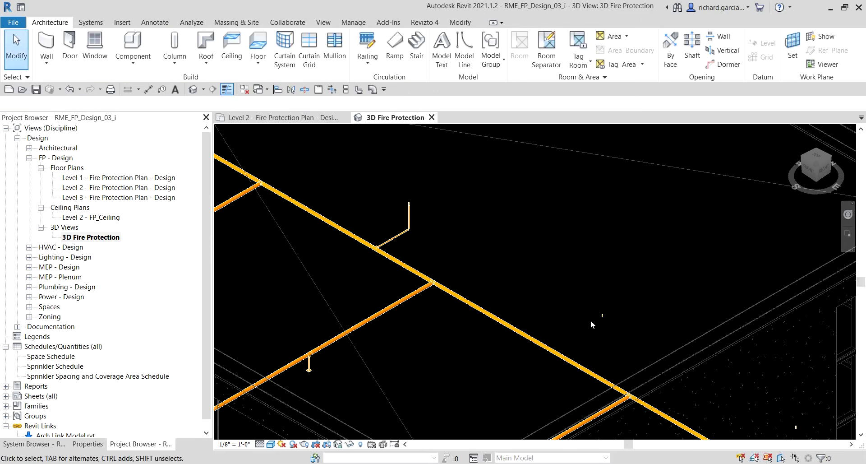
Connect the remaining two loose sprinklers into their adjacent pipes with Connect Into.
click(602, 315)
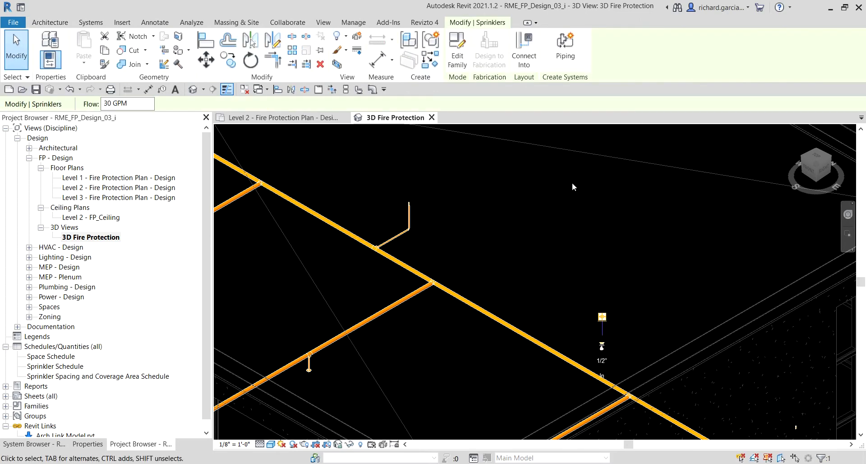
click(524, 66)
click(540, 347)
middle_drag(543, 267, 437, 183)
scroll(611, 348, up, 3)
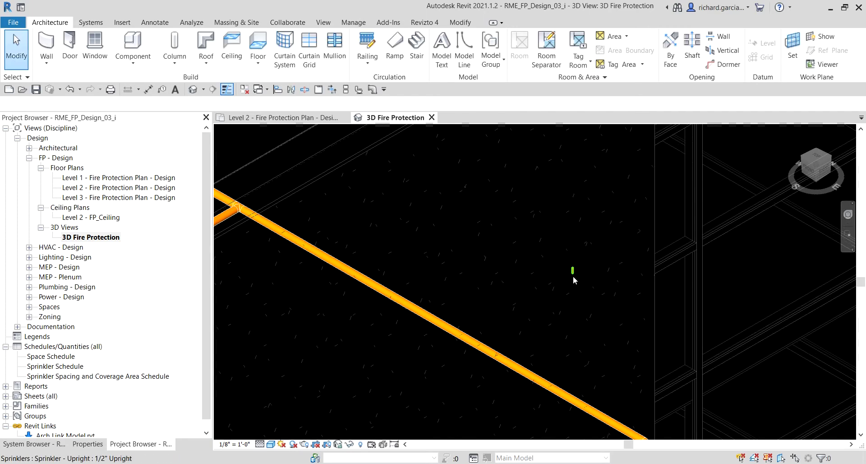
click(573, 272)
click(526, 42)
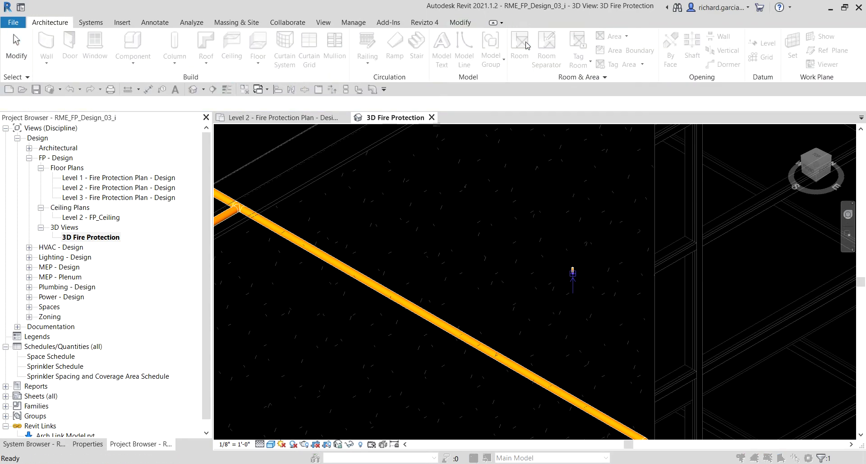
click(557, 321)
scroll(556, 321, down, 8)
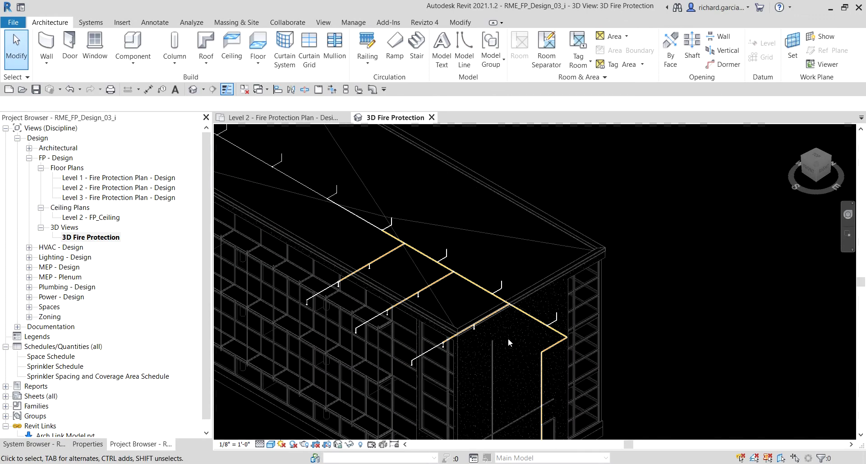